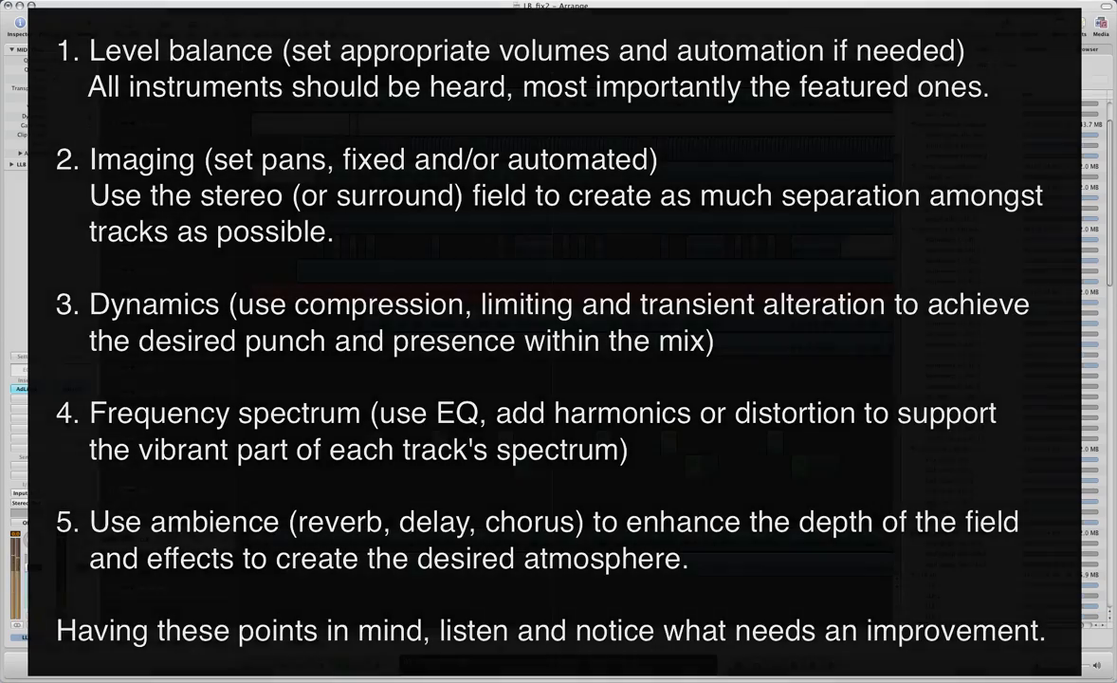
# Stop playback of the demo song in the Arrange window.
pyautogui.press('space')
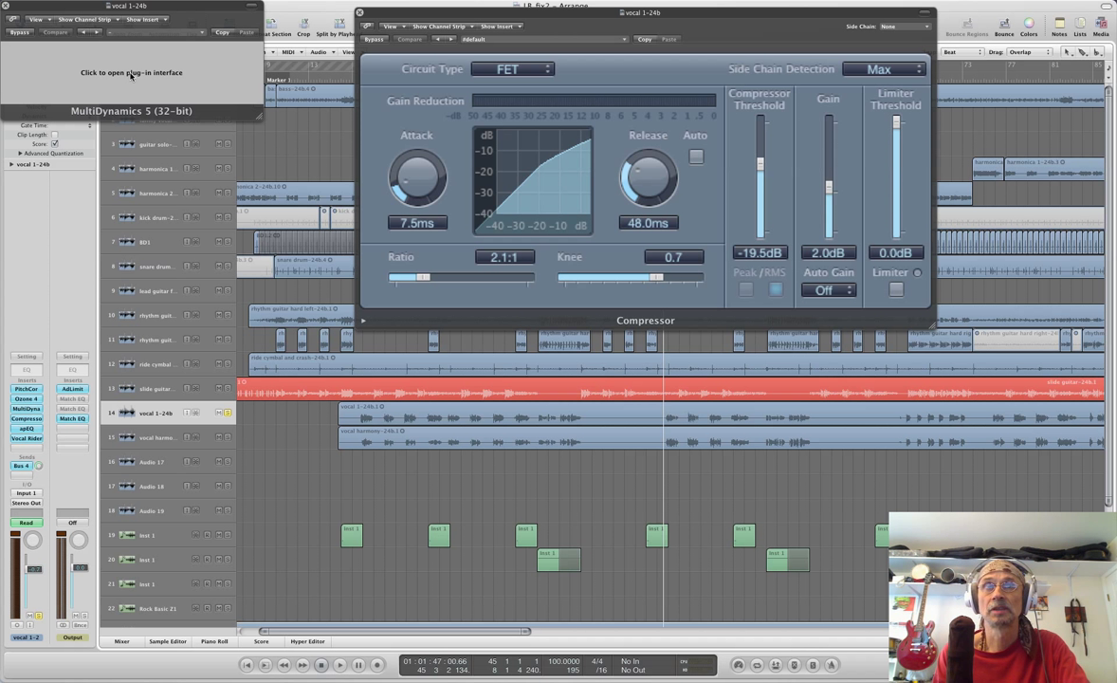
# Play the vocal through its MultiDynamics, then close the MultiDynamics and Compressor windows.
pyautogui.click(131, 73)
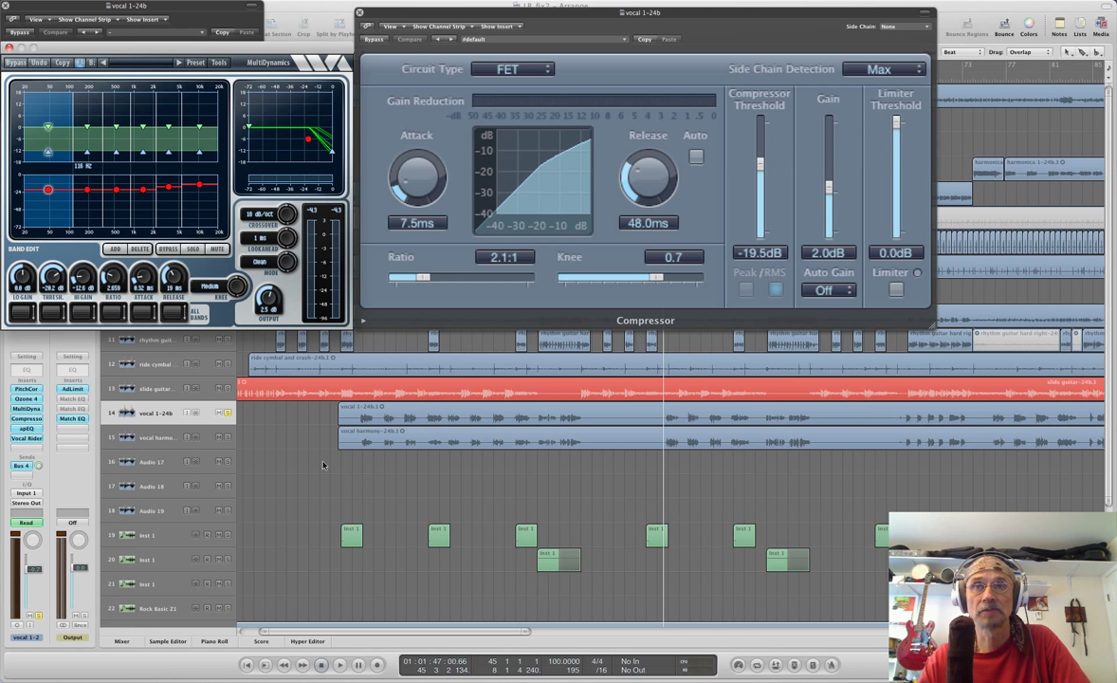
pyautogui.press('space')
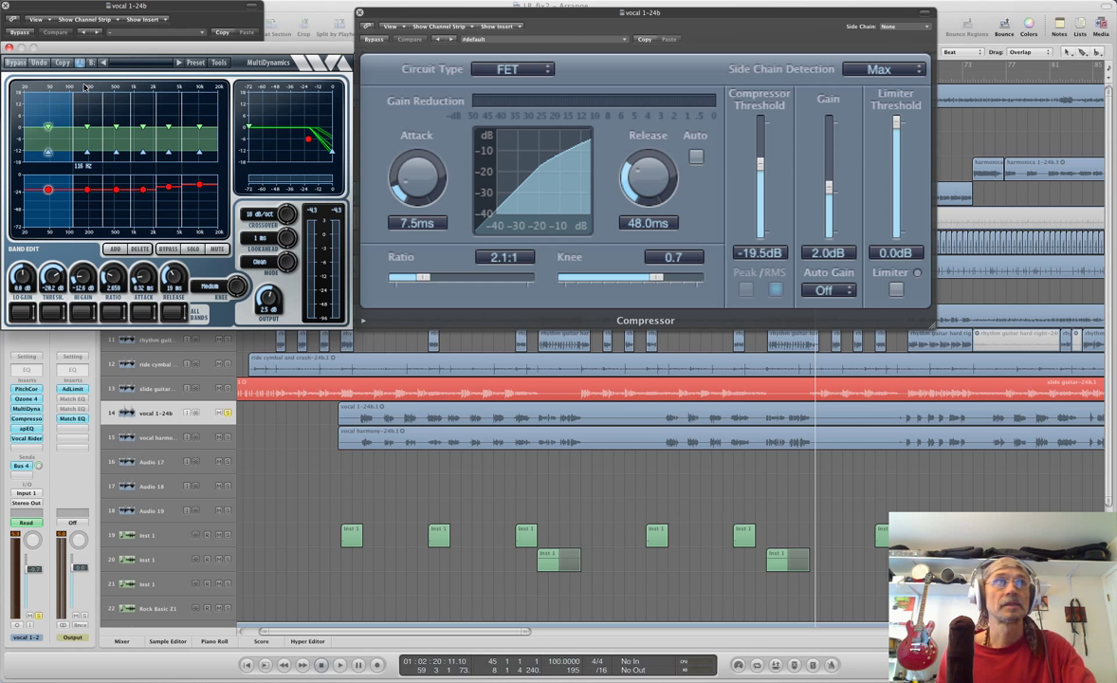
pyautogui.click(10, 47)
pyautogui.click(8, 8)
pyautogui.click(359, 12)
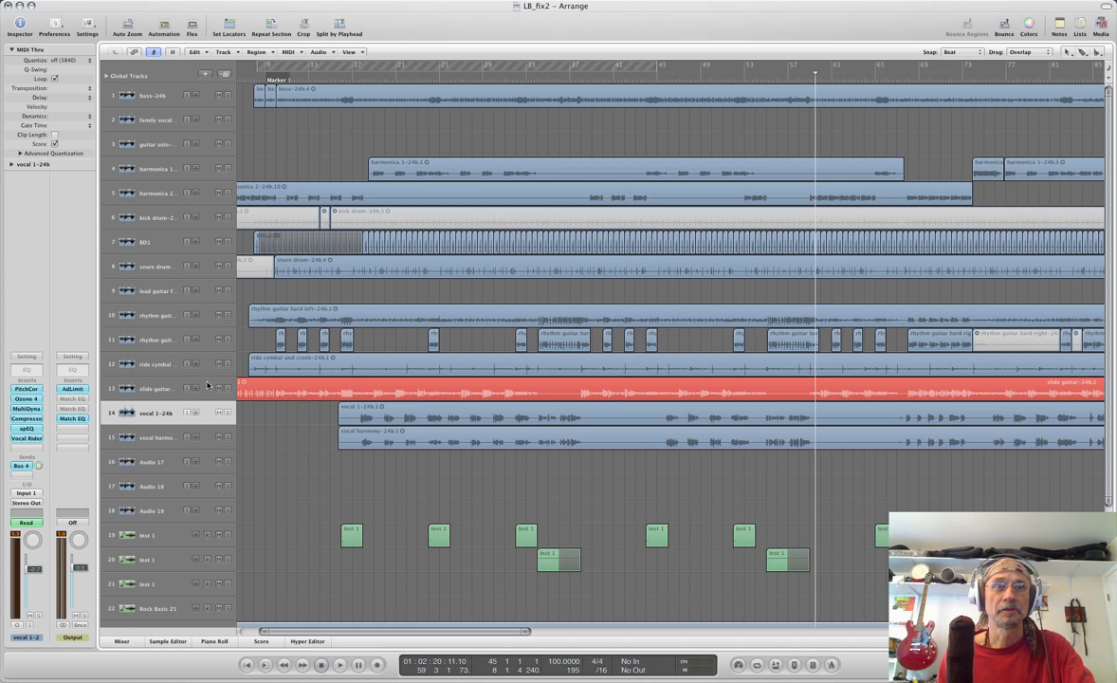
# Solo the BD1 kick track and open its Enveloper in an enlarged, raised window.
pyautogui.click(165, 245)
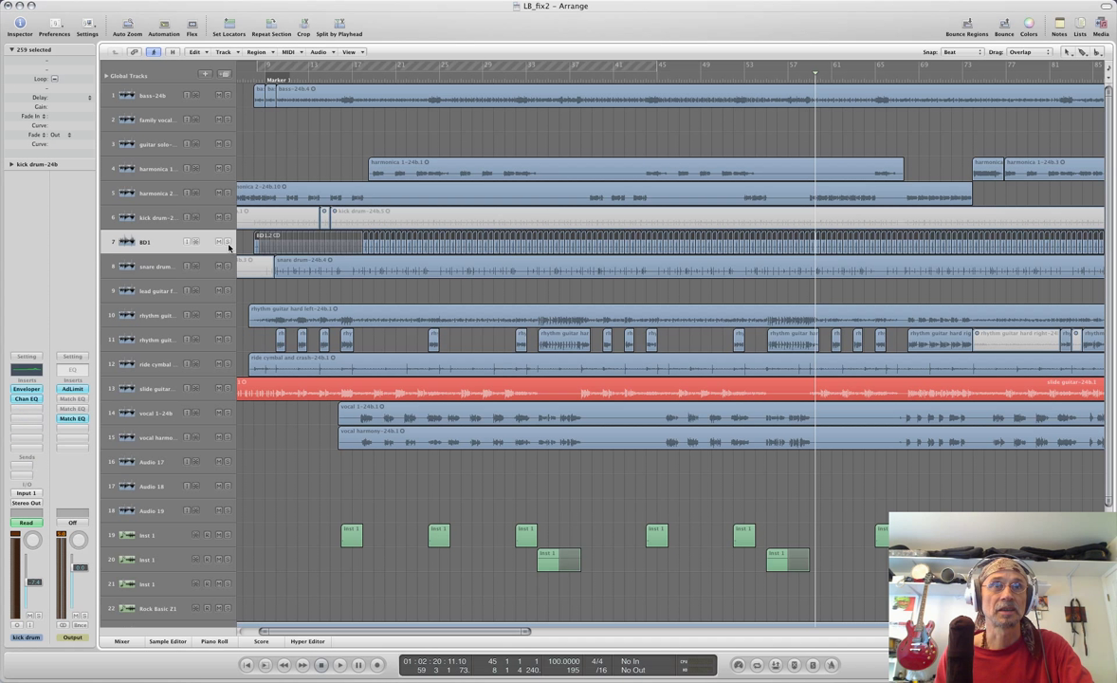
pyautogui.click(228, 243)
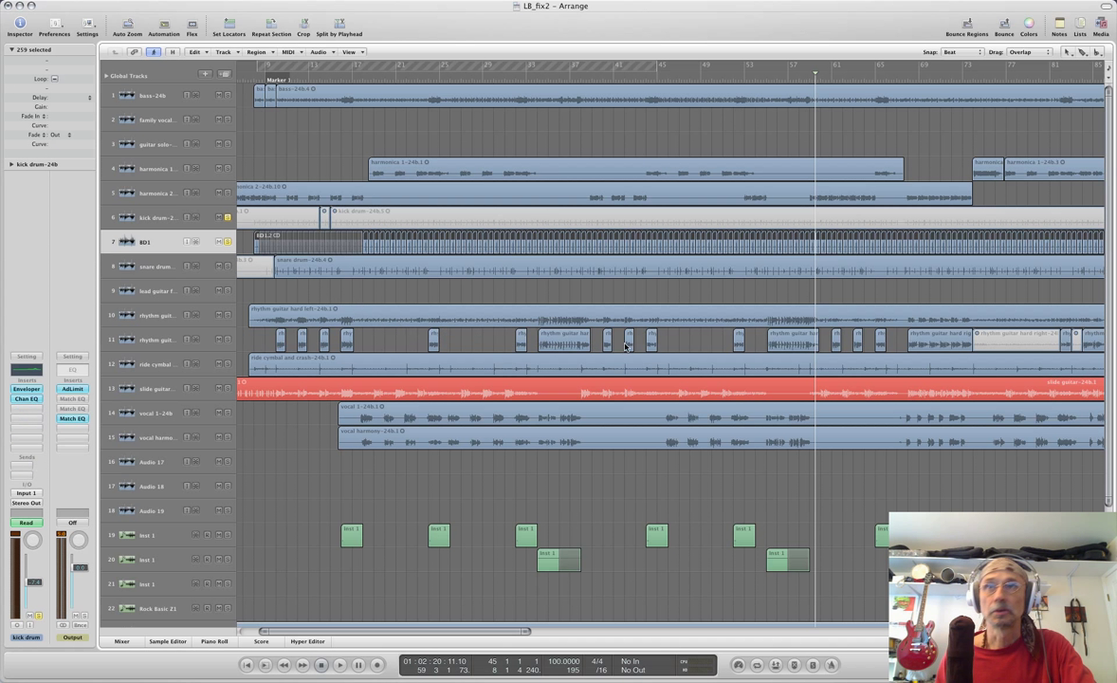
pyautogui.press('space')
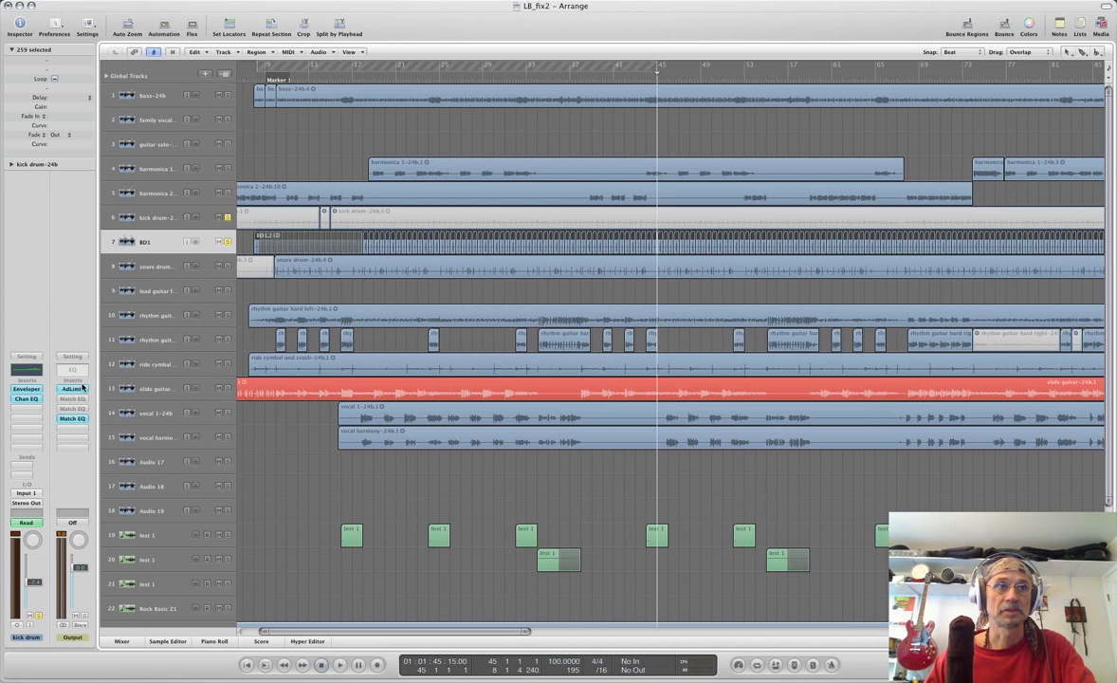
pyautogui.click(26, 389)
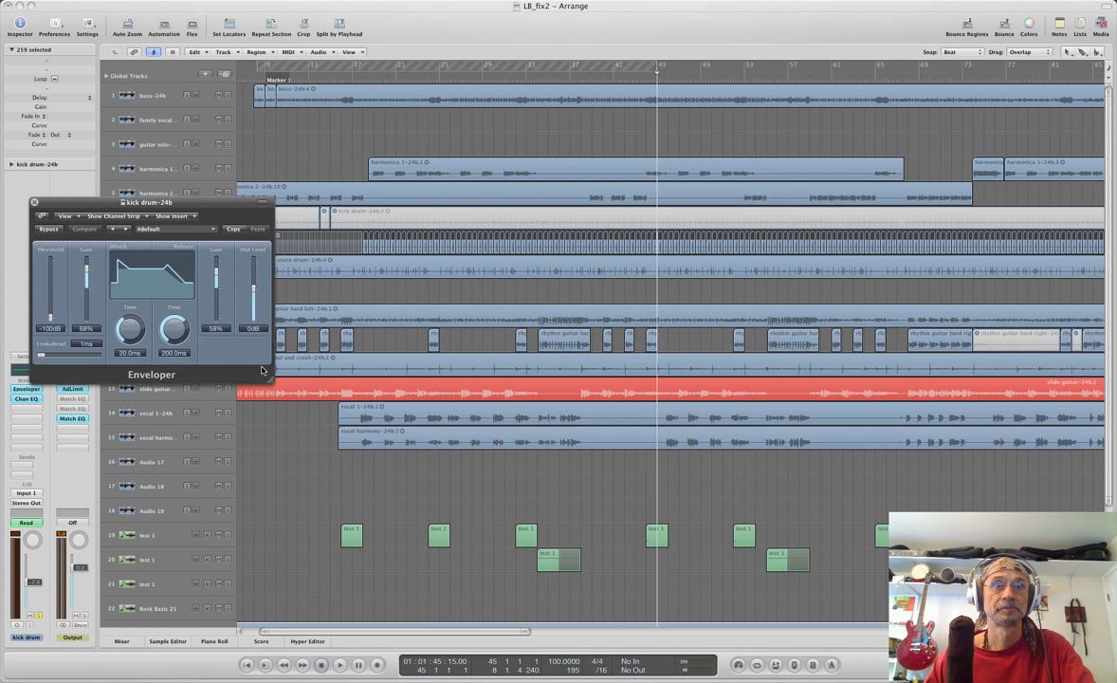
pyautogui.press('space')
pyautogui.moveTo(262, 372); pyautogui.dragTo(508, 521)
pyautogui.moveTo(347, 207); pyautogui.dragTo(516, 47)
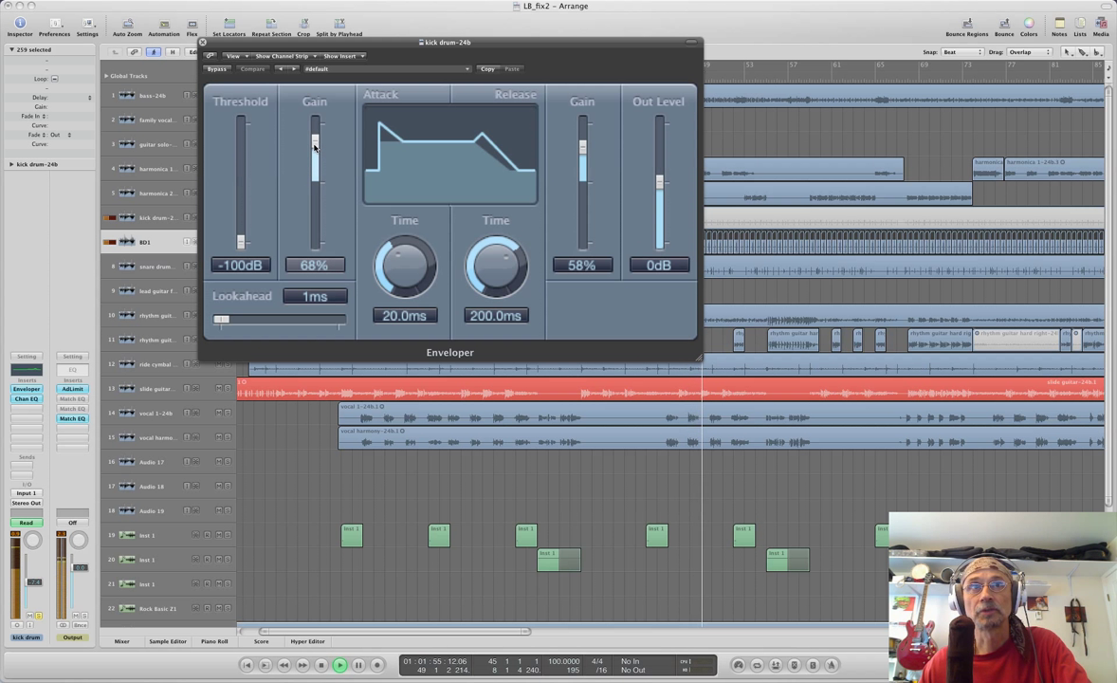
# Raise the kick Enveloper's attack gain, then sweep release gain to its extremes and settle at 58%.
pyautogui.moveTo(315, 144); pyautogui.dragTo(313, 244)
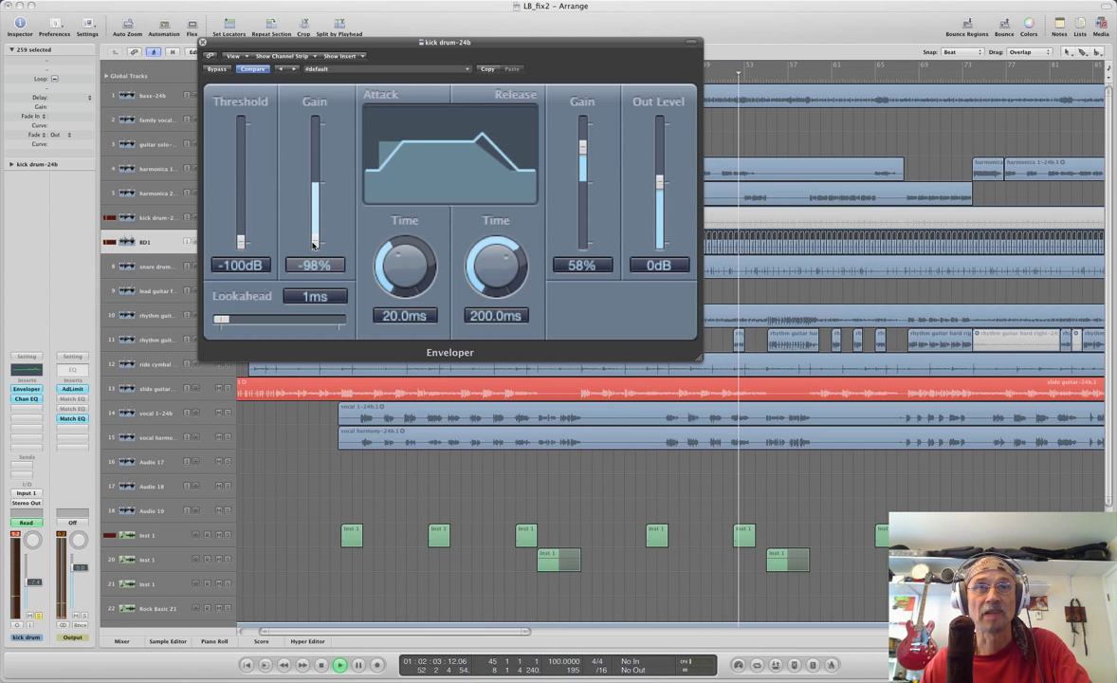
pyautogui.moveTo(313, 245); pyautogui.dragTo(312, 147)
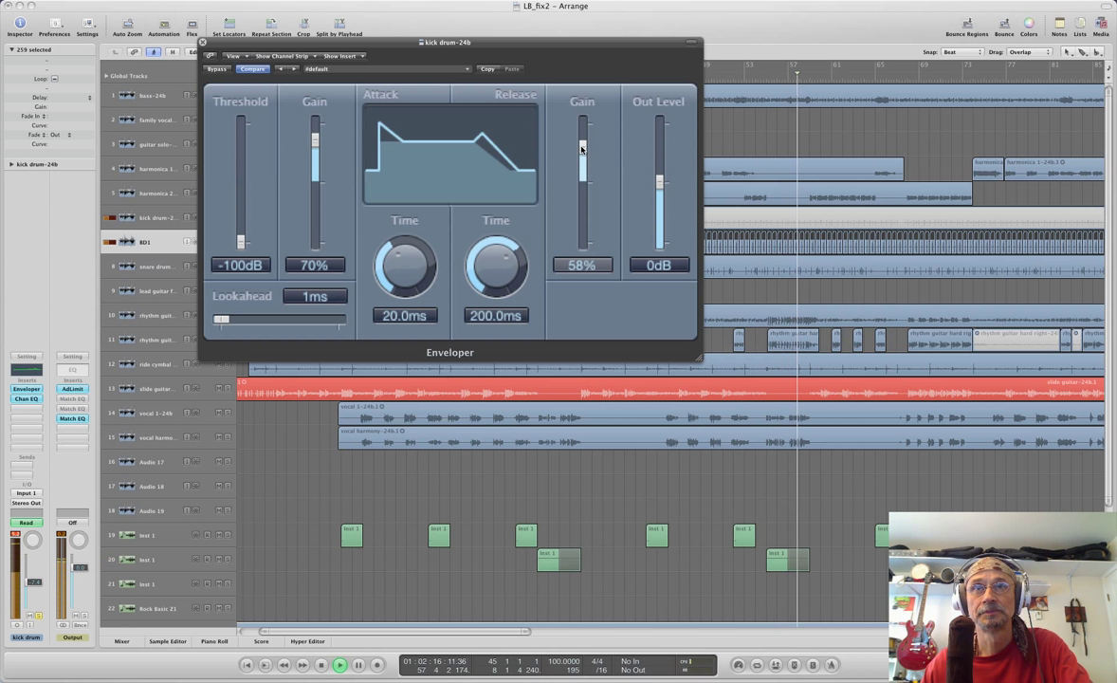
pyautogui.moveTo(583, 152); pyautogui.dragTo(585, 254)
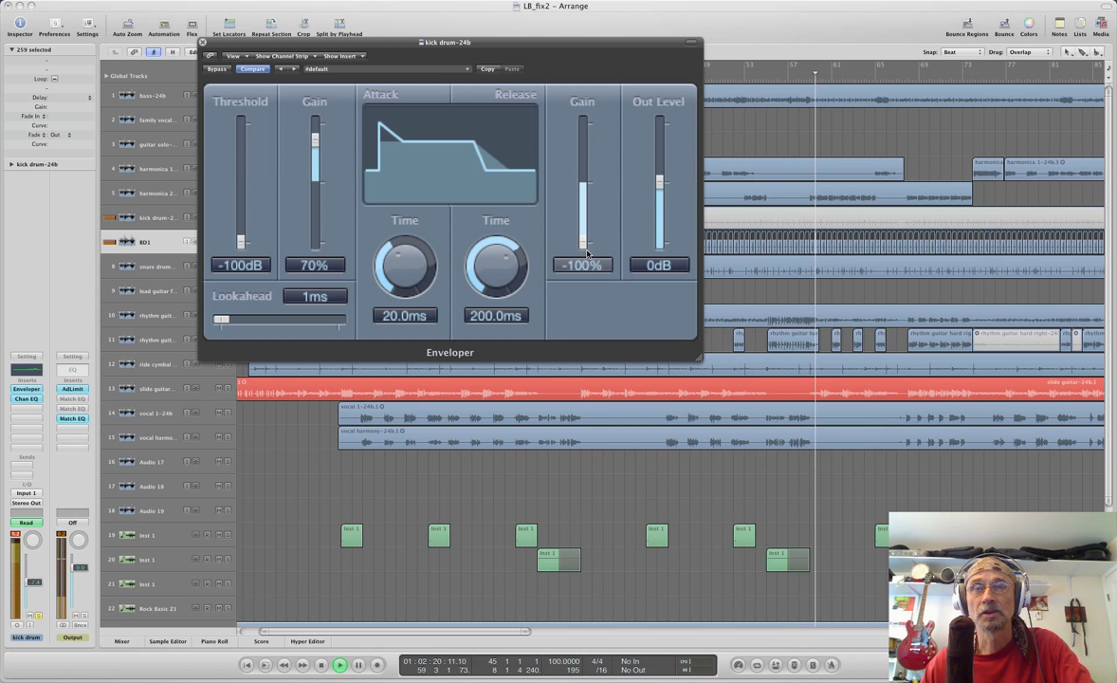
pyautogui.moveTo(585, 245); pyautogui.dragTo(563, 150)
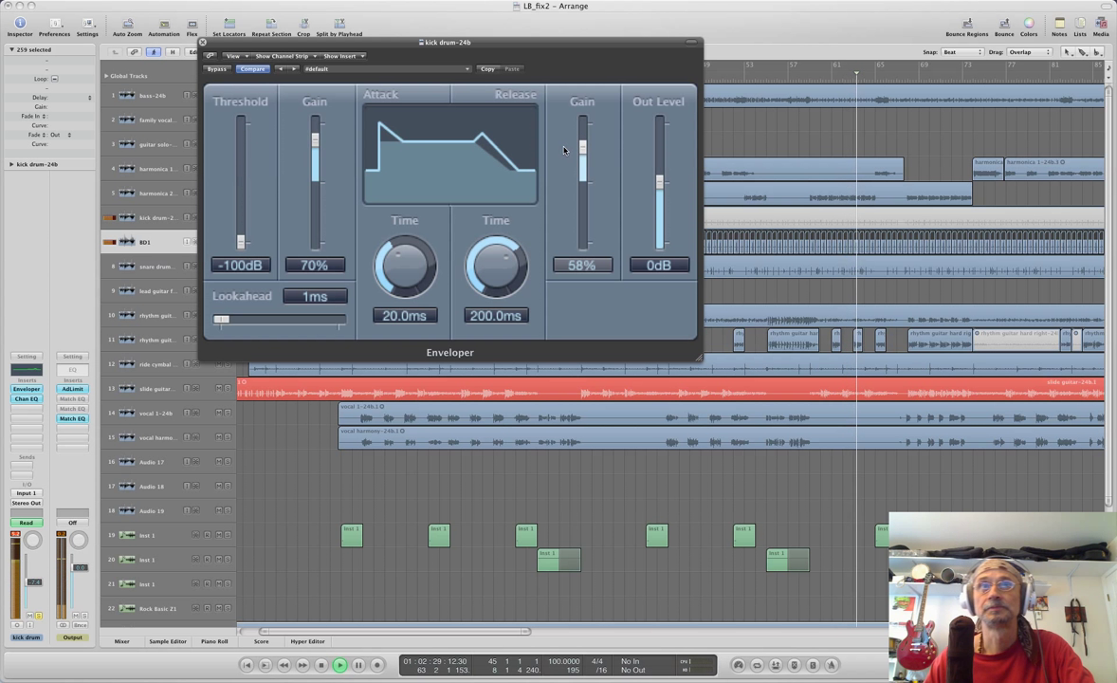
# Close the kick Enveloper, solo the snare drum, and open its Enveloper in a larger window.
pyautogui.click(202, 41)
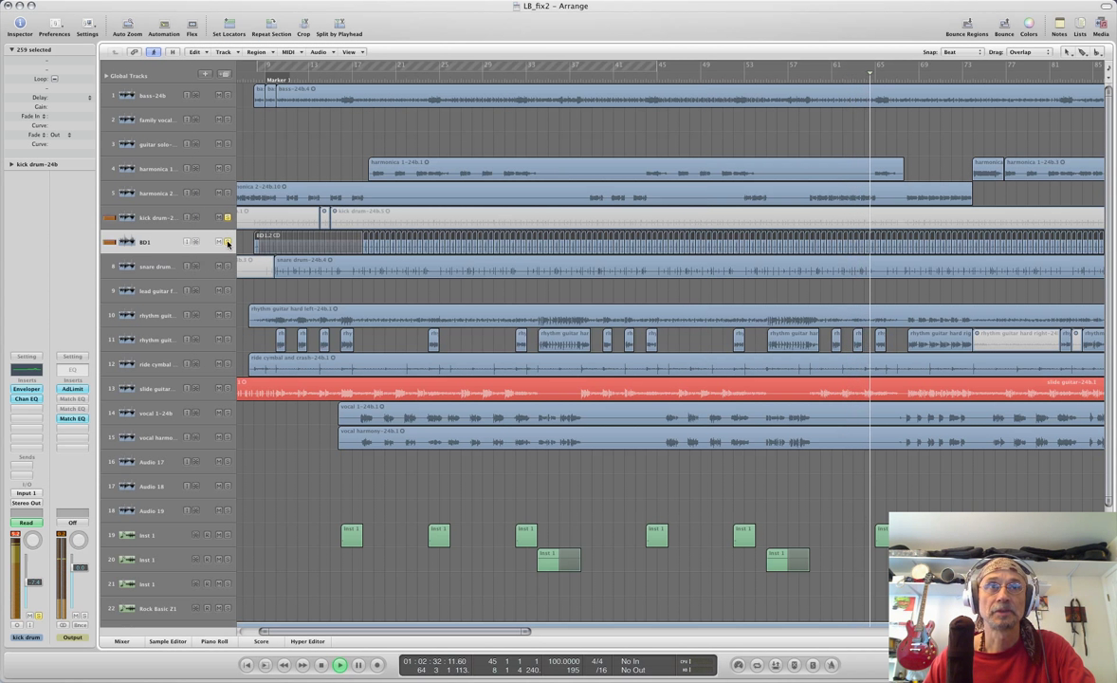
pyautogui.click(157, 269)
pyautogui.click(227, 266)
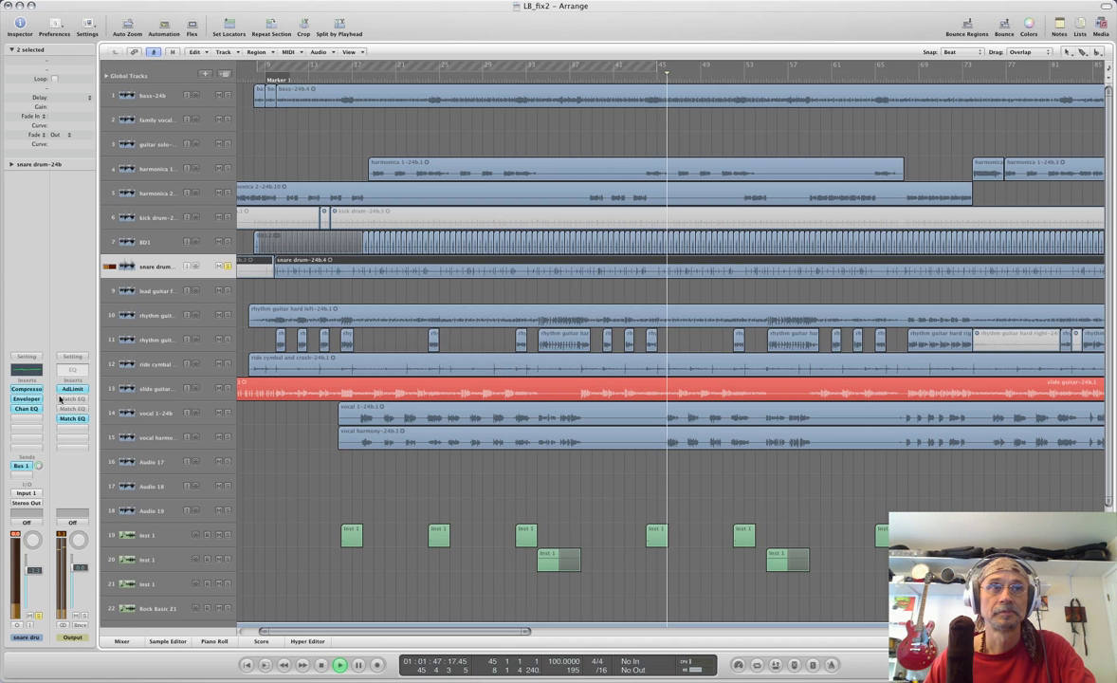
pyautogui.click(23, 401)
pyautogui.moveTo(391, 205); pyautogui.dragTo(383, 86)
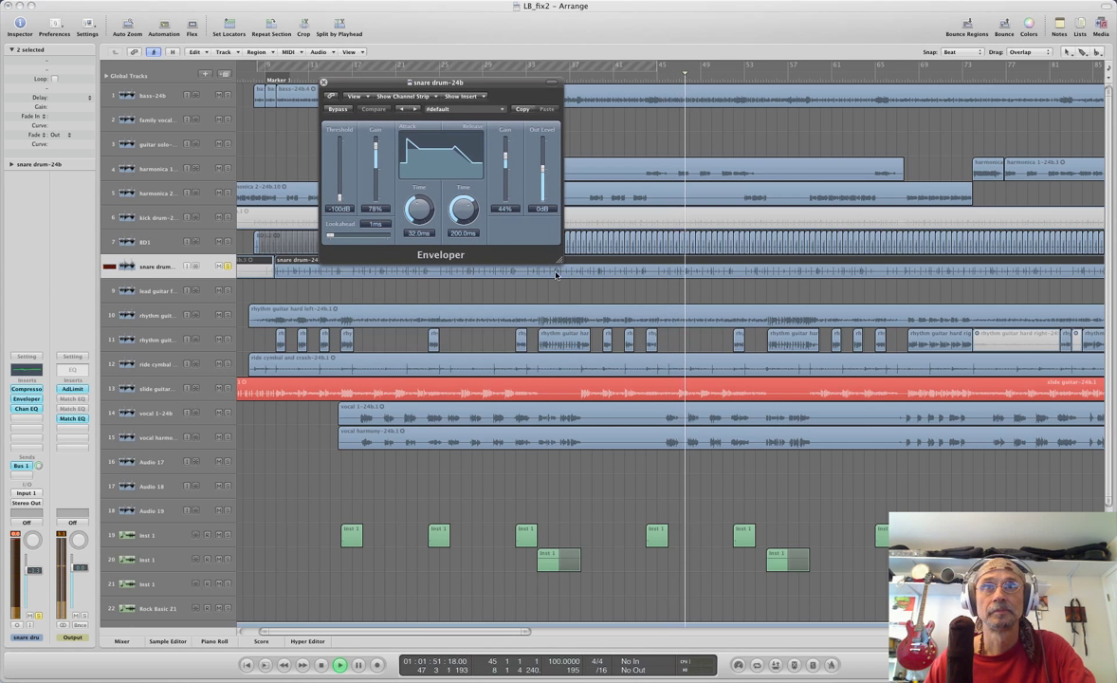
pyautogui.moveTo(562, 263); pyautogui.dragTo(726, 350)
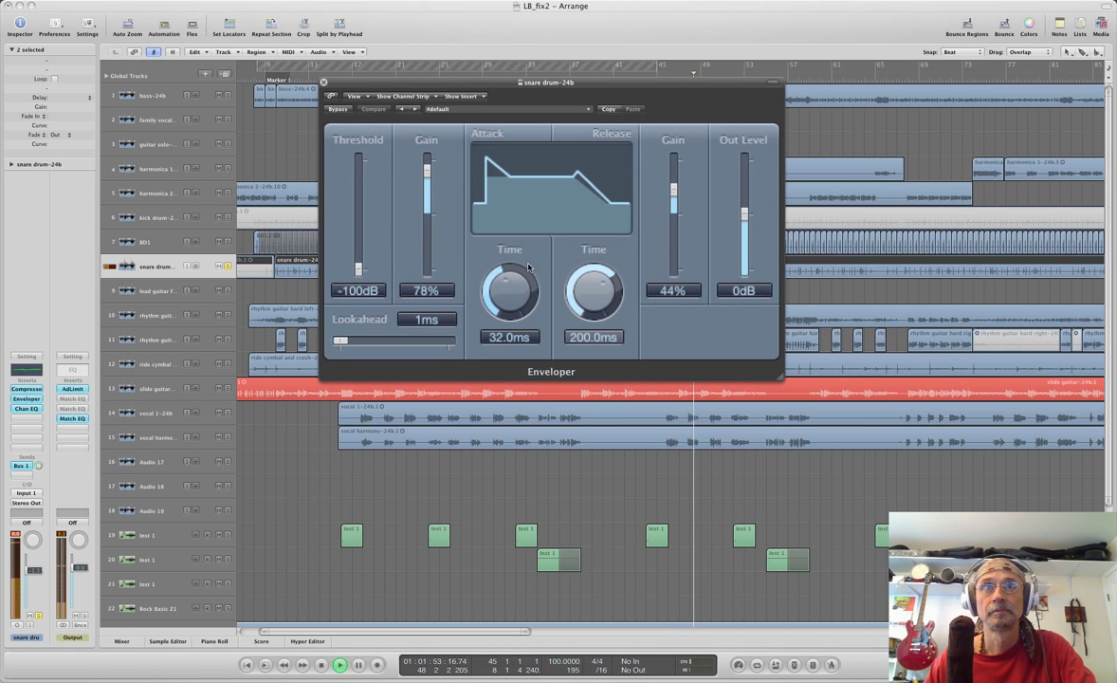
# Set the snare Enveloper's attack gain to 78% and release gain to 48%, and unsolo the snare.
pyautogui.moveTo(426, 172)
pyautogui.mouseDown()
pyautogui.moveTo(426, 258)
pyautogui.moveTo(426, 168)
pyautogui.moveTo(425, 180)
pyautogui.mouseUp()
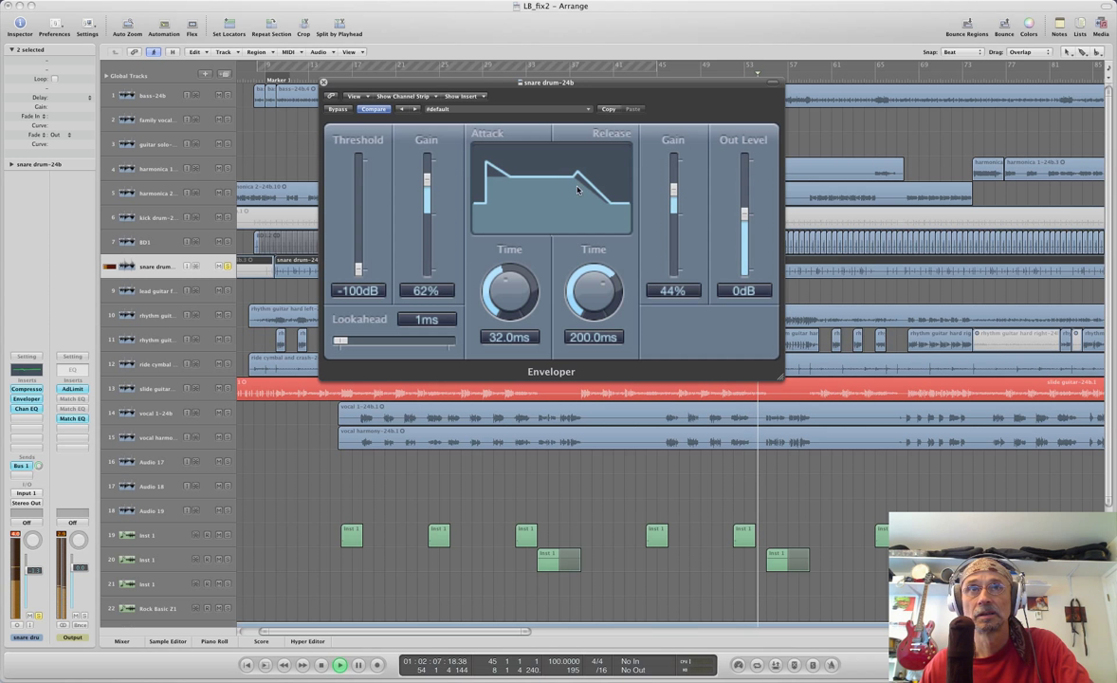
pyautogui.moveTo(426, 179); pyautogui.dragTo(426, 169)
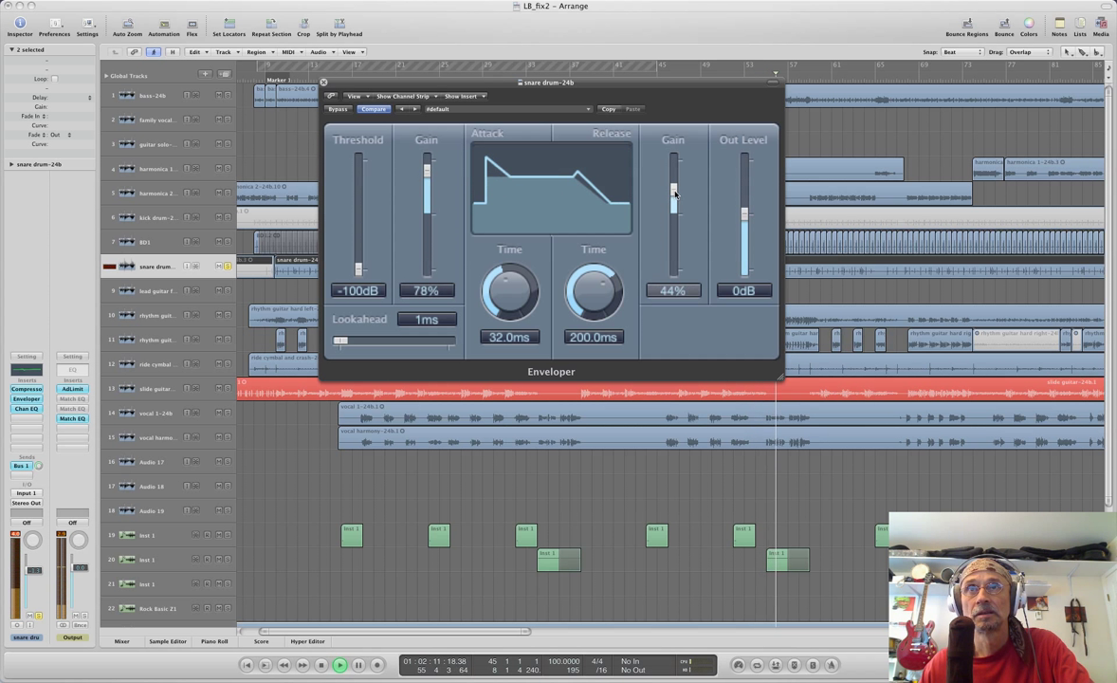
pyautogui.moveTo(674, 190); pyautogui.dragTo(670, 289)
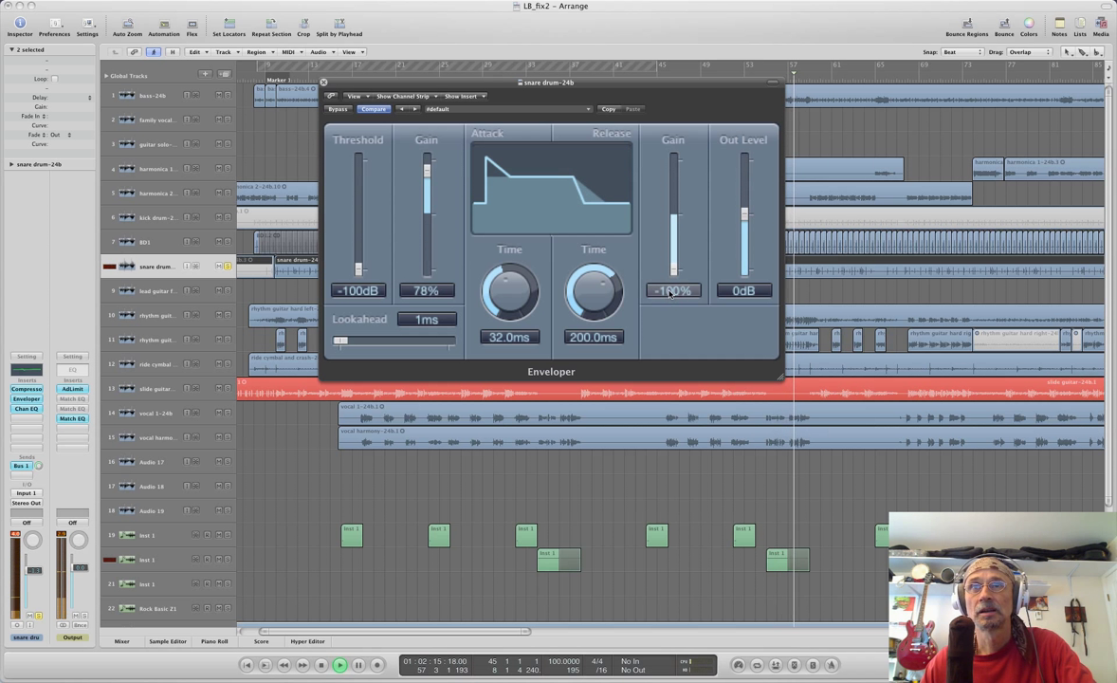
pyautogui.moveTo(673, 275); pyautogui.dragTo(675, 195)
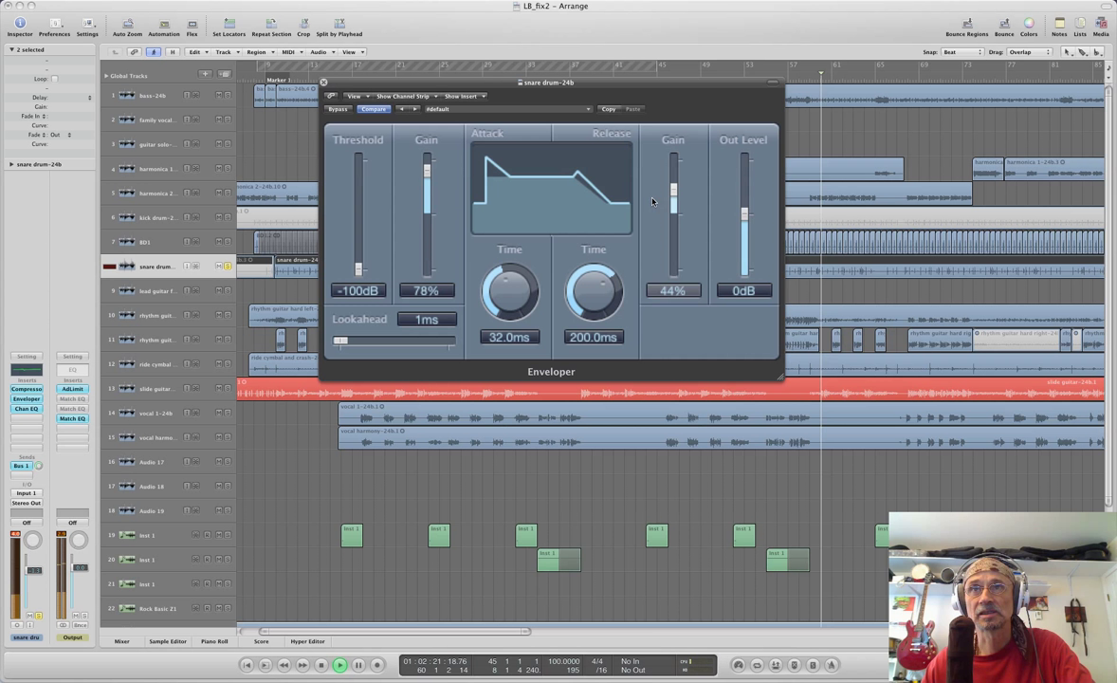
pyautogui.click(227, 267)
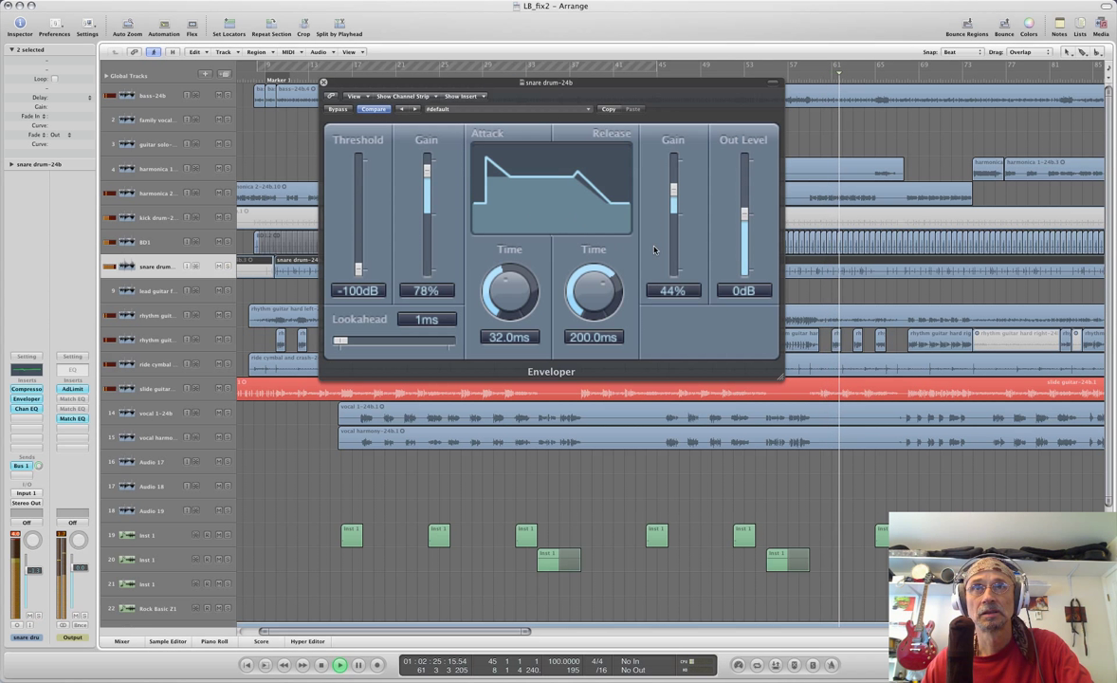
pyautogui.moveTo(673, 192); pyautogui.dragTo(673, 188)
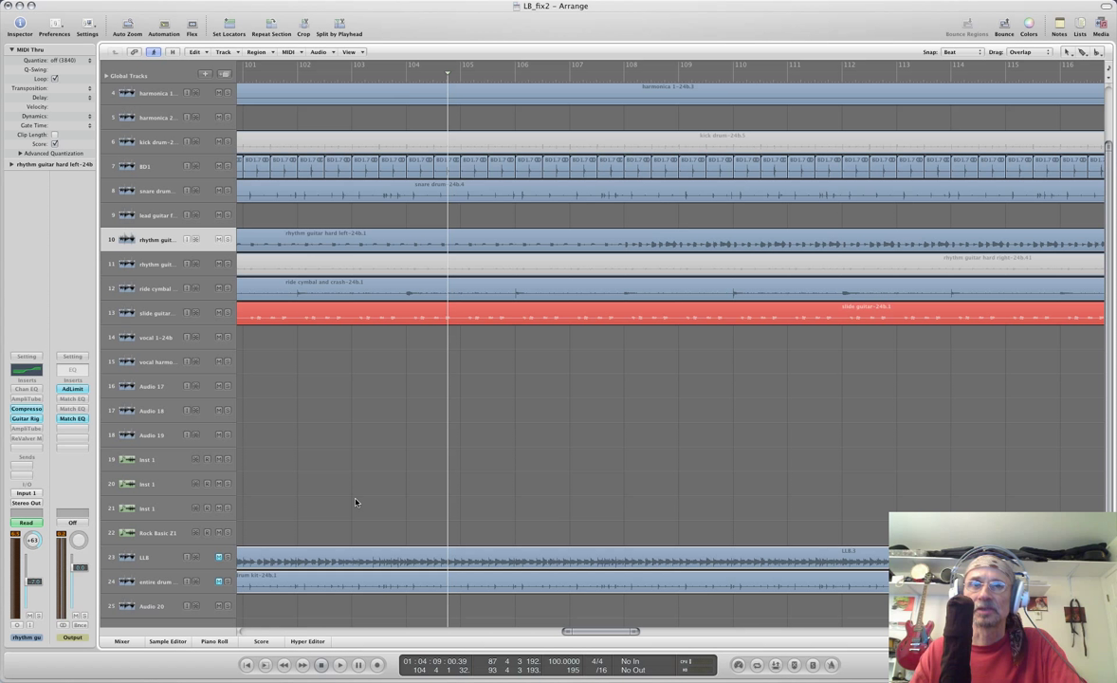
# Solo the LLB reference track, bypass the output Match EQ, and return to the left locator.
pyautogui.click(228, 558)
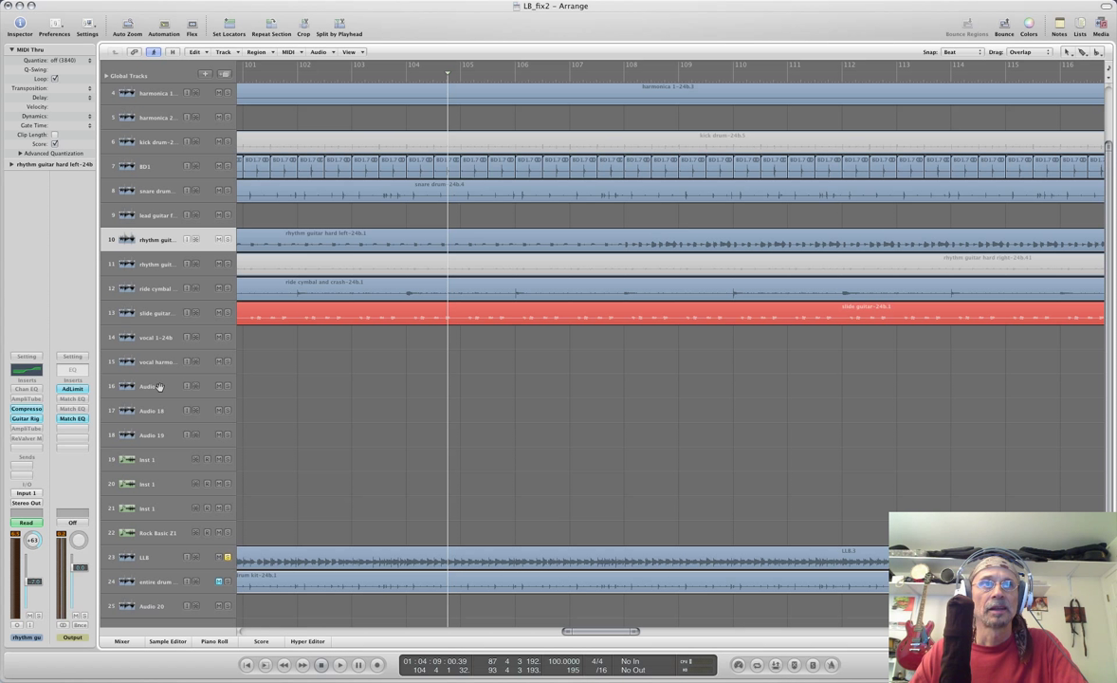
pyautogui.keyDown('alt'); pyautogui.click(69, 420); pyautogui.keyUp('alt')
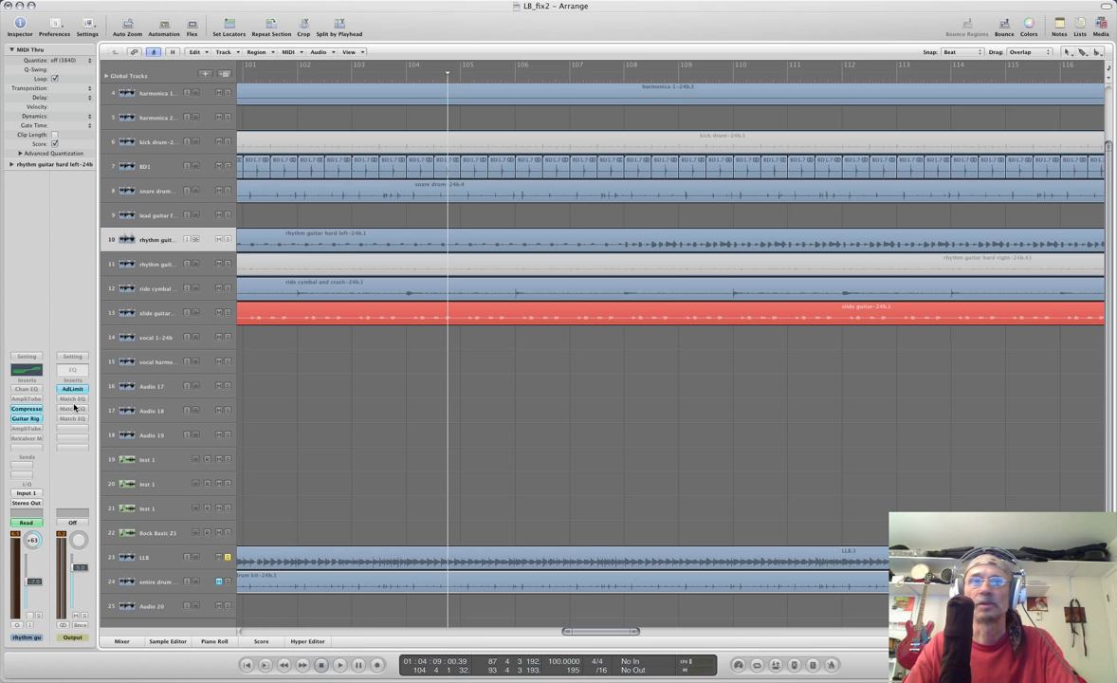
pyautogui.press('space')
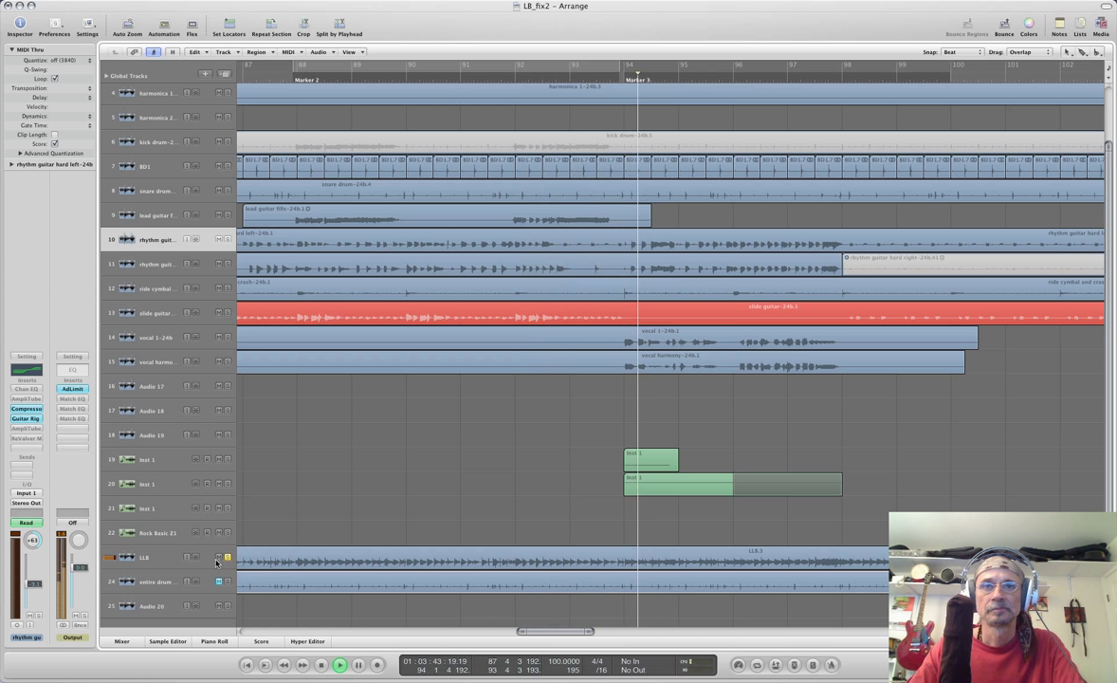
# Unsolo LLB, re-enable the output Match EQ, play from Marker 2, and briefly solo lead guitar.
pyautogui.press('space')
pyautogui.click(219, 558)
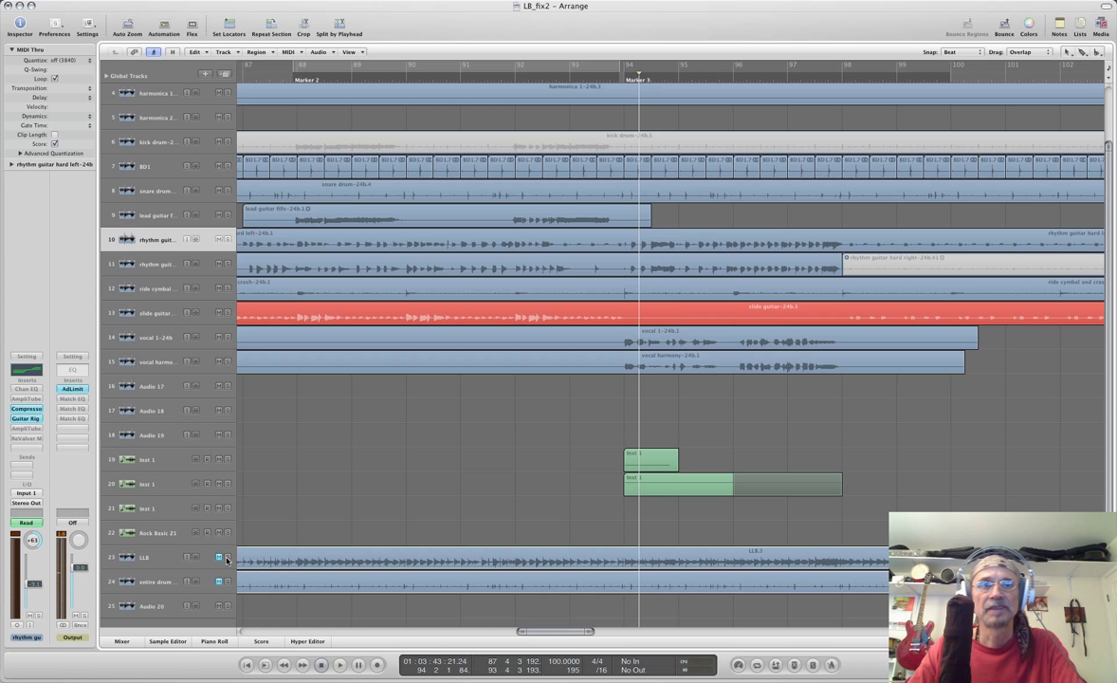
pyautogui.keyDown('alt'); pyautogui.click(66, 418); pyautogui.keyUp('alt')
pyautogui.hotkey('alt', ',')
pyautogui.hotkey('alt', ',')
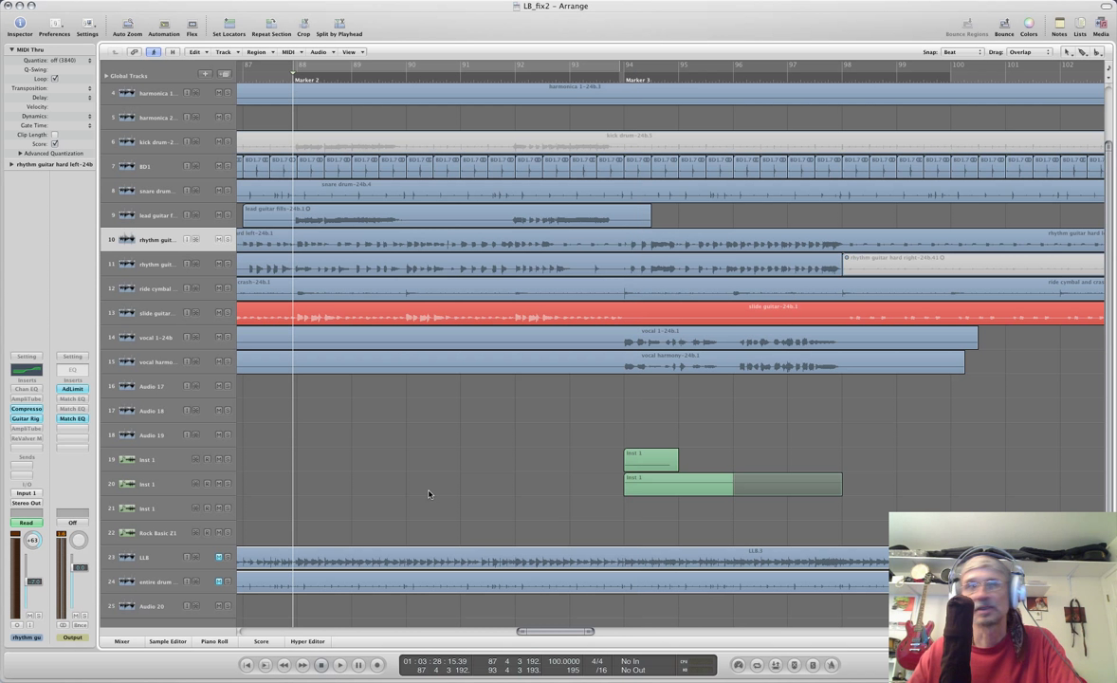
pyautogui.press('space')
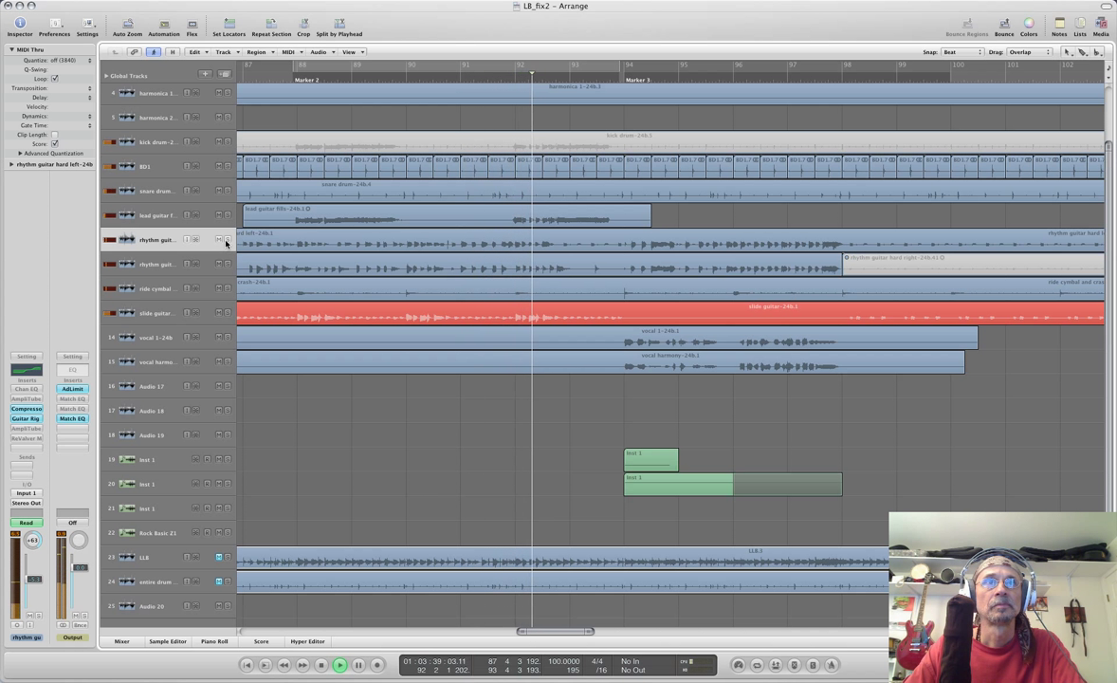
pyautogui.click(227, 215)
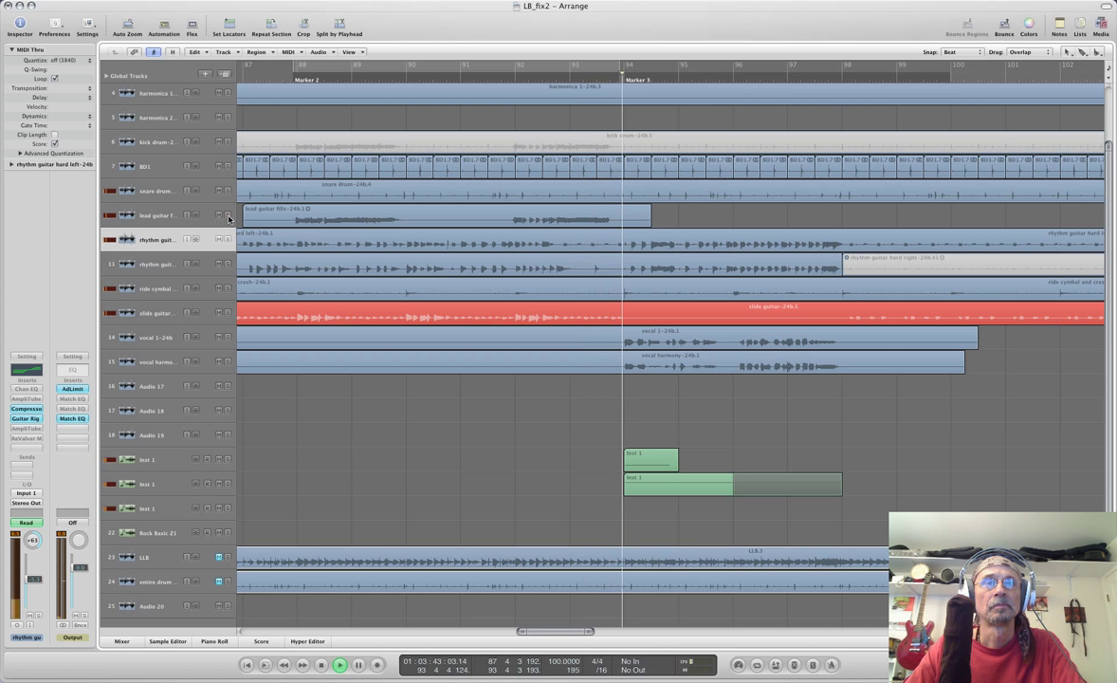
pyautogui.click(228, 217)
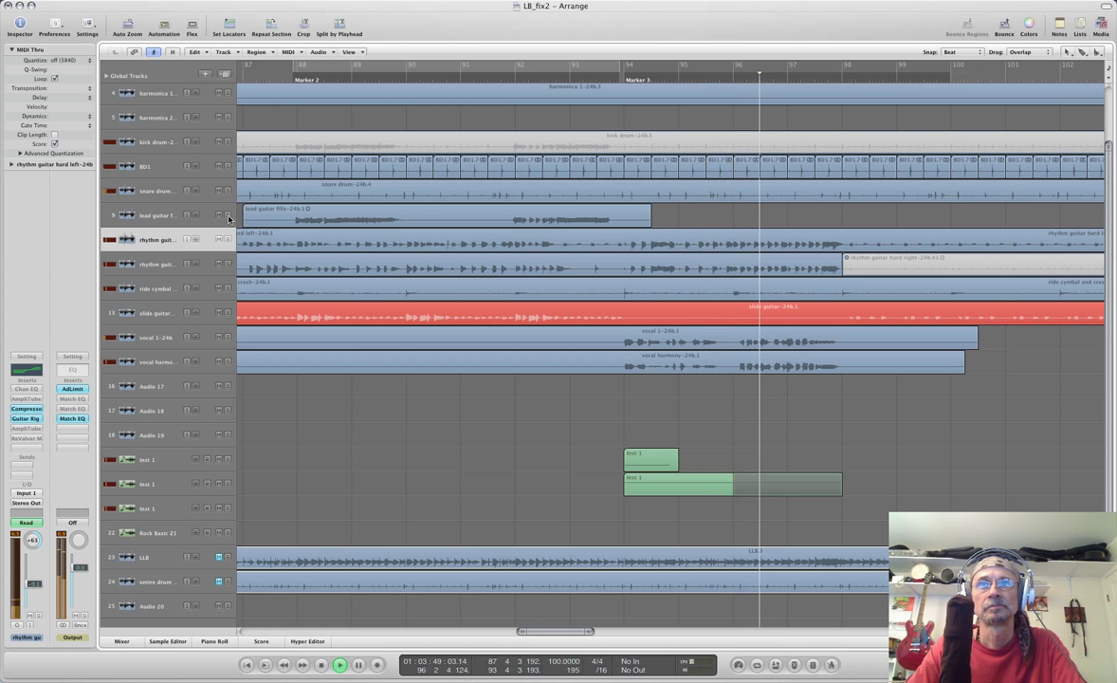
pyautogui.scroll(3, 228, 217)
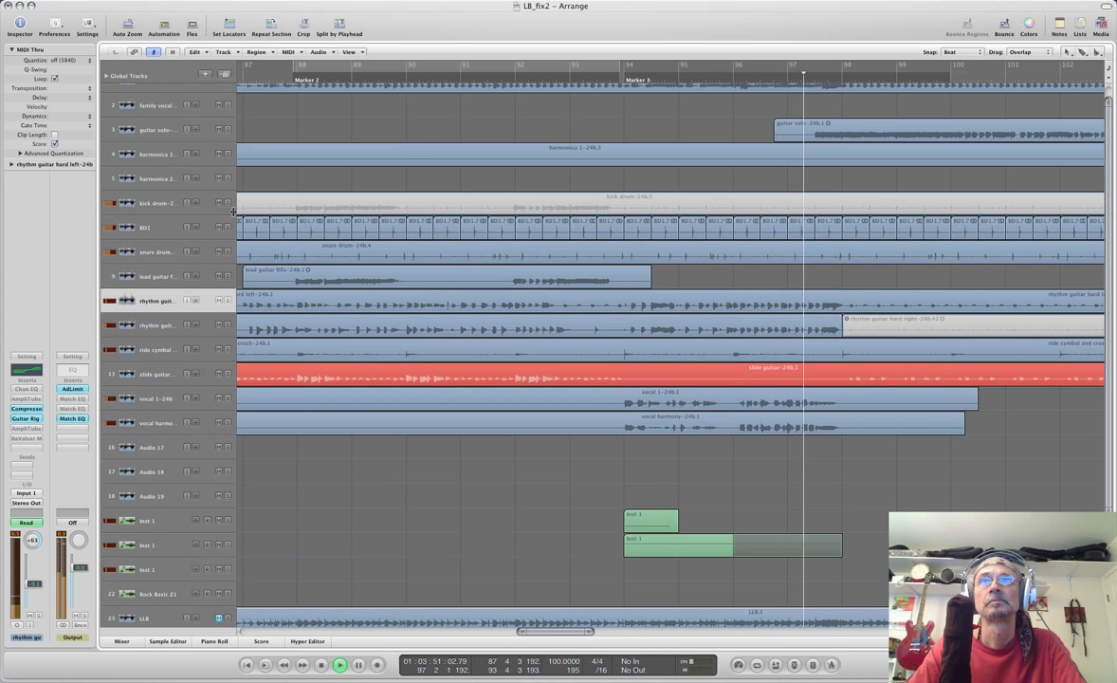
pyautogui.click(228, 130)
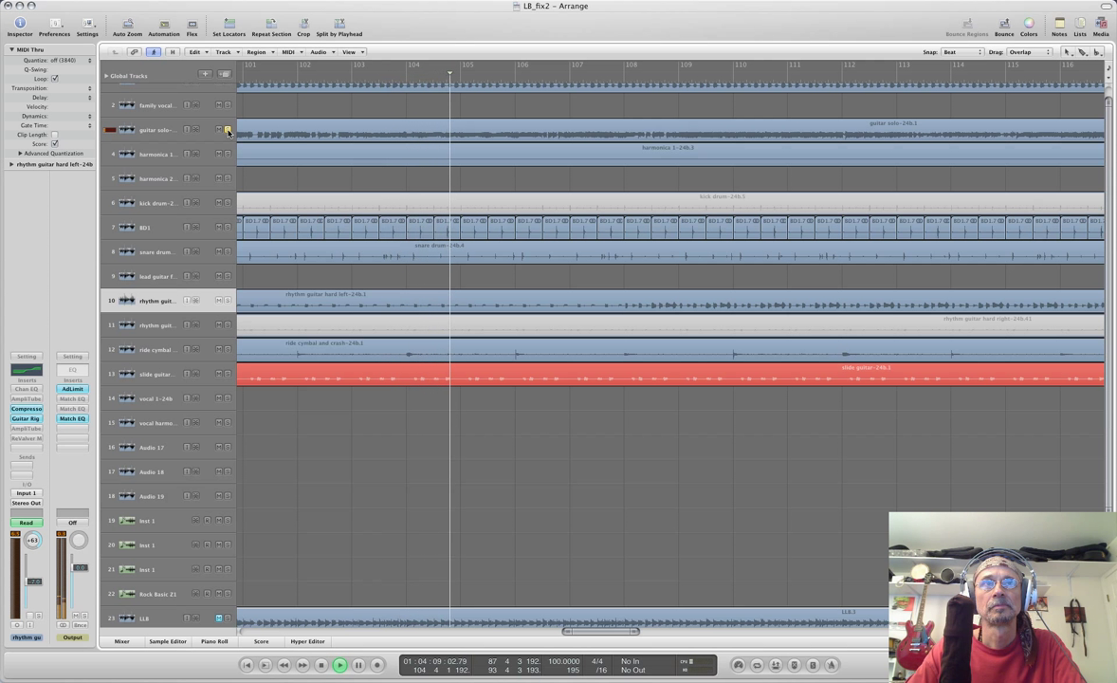
pyautogui.click(227, 130)
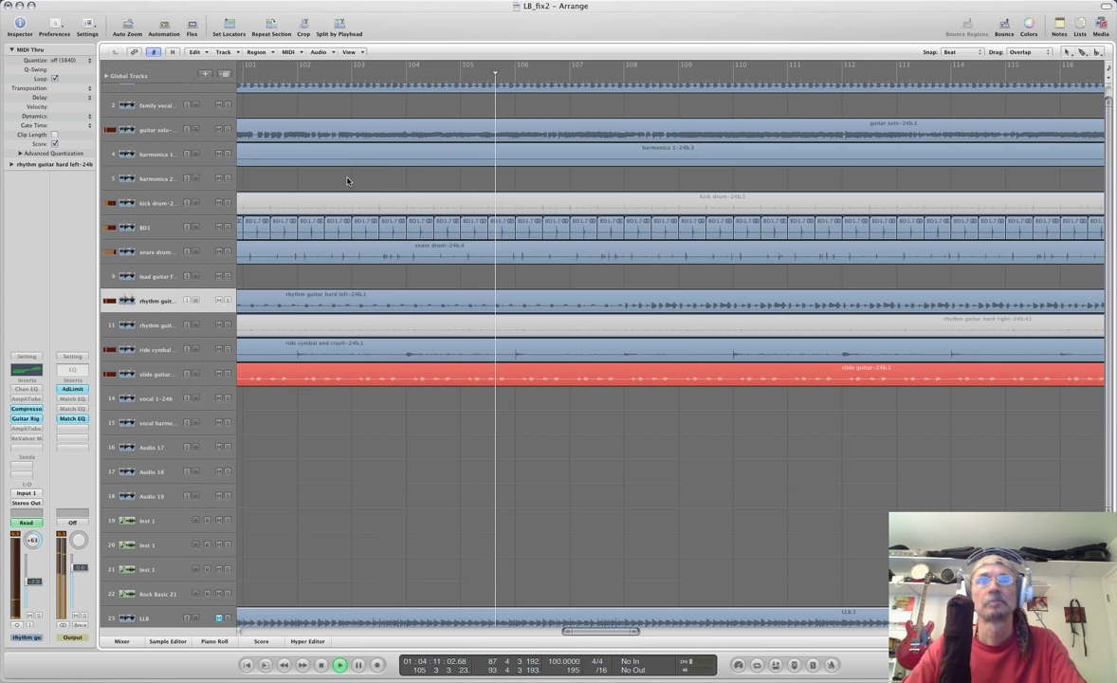